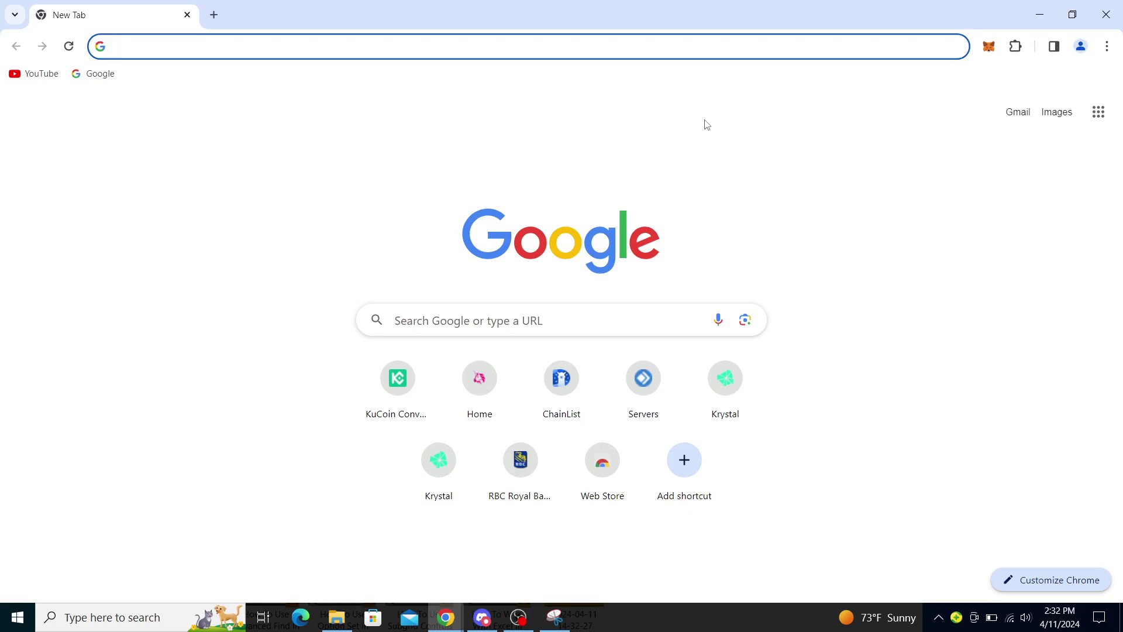
pyautogui.write('microsoft dynamics 365')
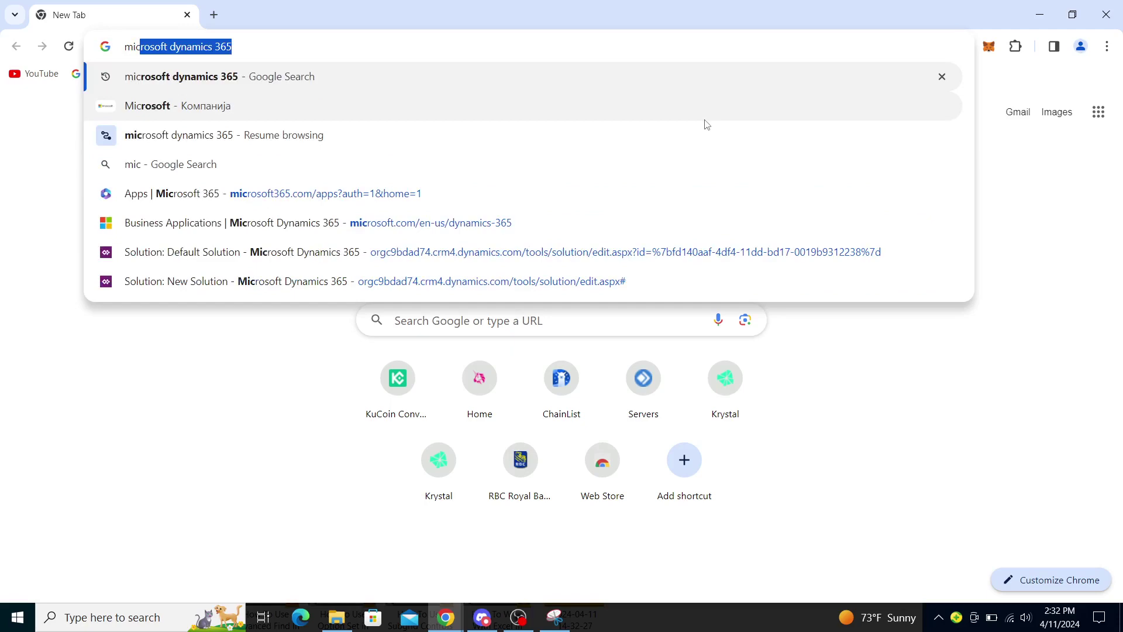
# - Search for Microsoft Dynamics 365 to reach its free trial page
pyautogui.press('Return')
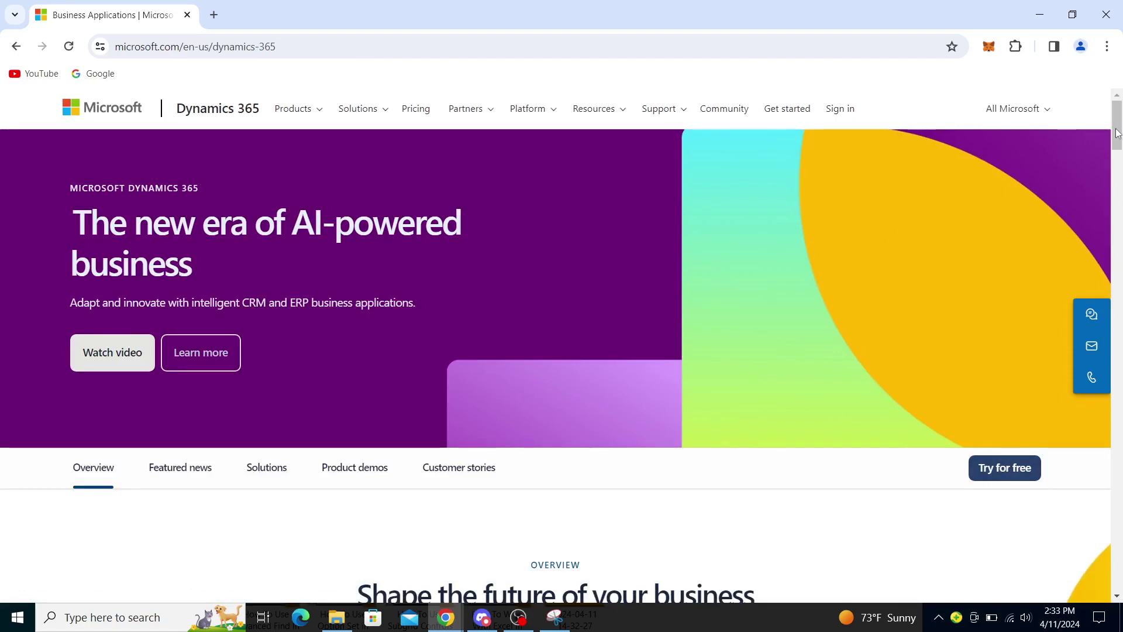
pyautogui.scroll(-3, 1118, 157)
pyautogui.moveTo(1118, 156); pyautogui.dragTo(1119, 132)
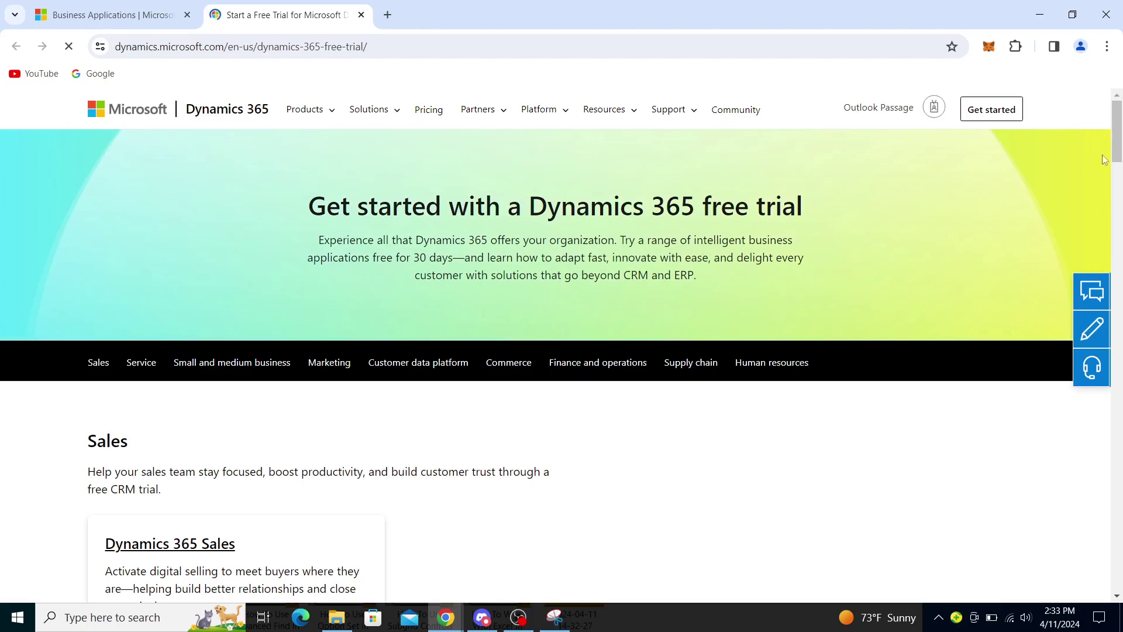
pyautogui.moveTo(1117, 151); pyautogui.dragTo(1120, 176)
pyautogui.scroll(2, 842, 172)
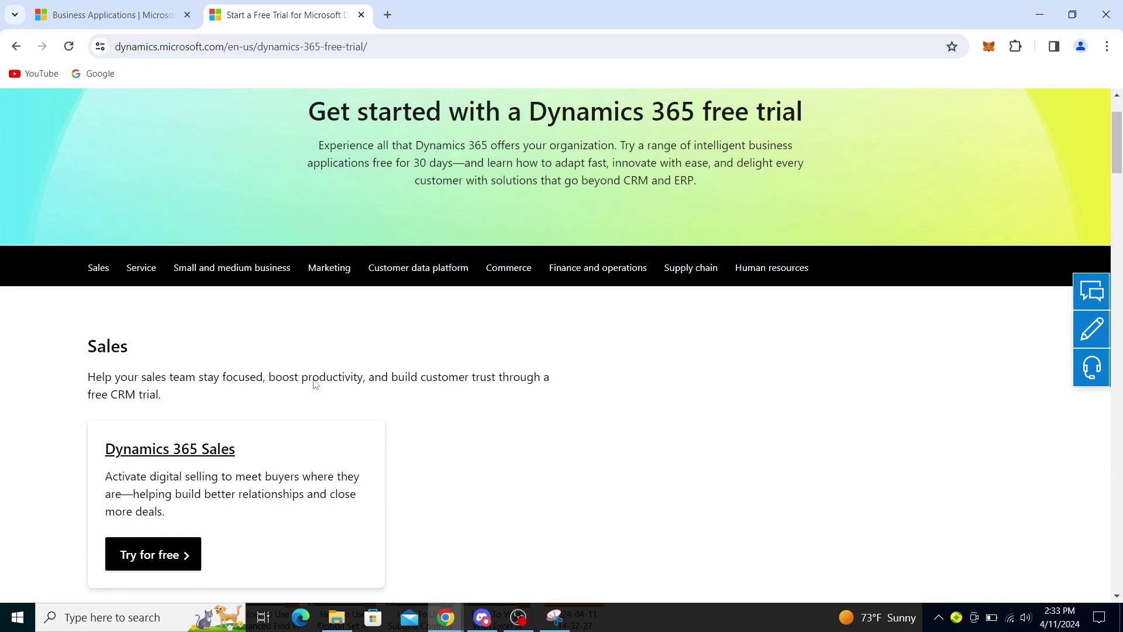
# - Start the Dynamics 365 Sales free trial from the Sales section
pyautogui.click(159, 556)
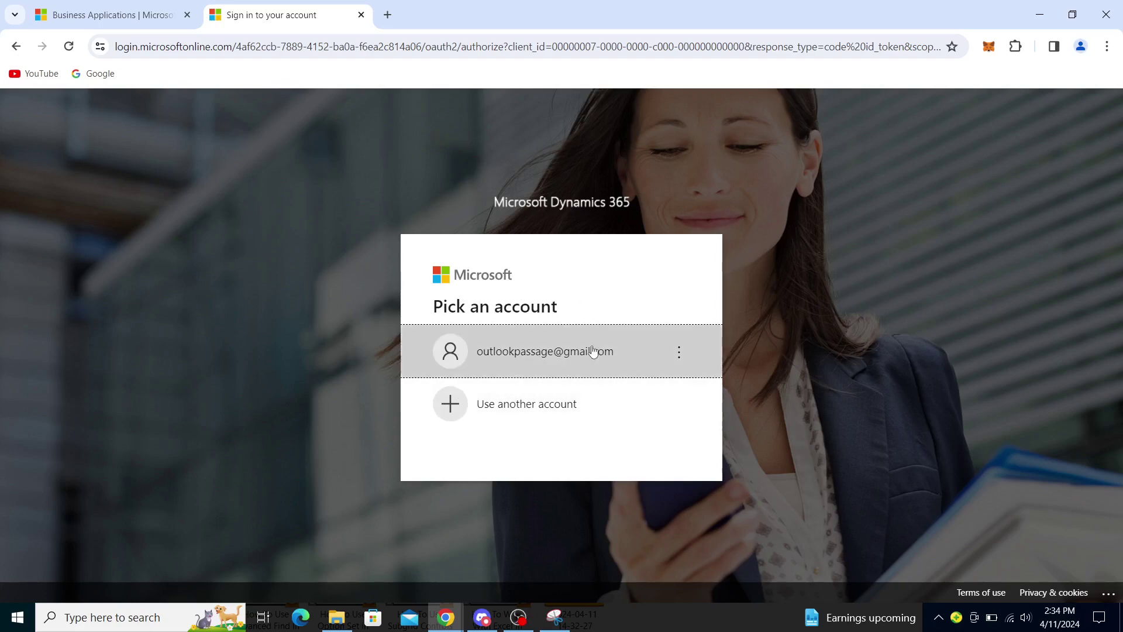
# - Pick the saved account from the sign-in account list
pyautogui.click(523, 416)
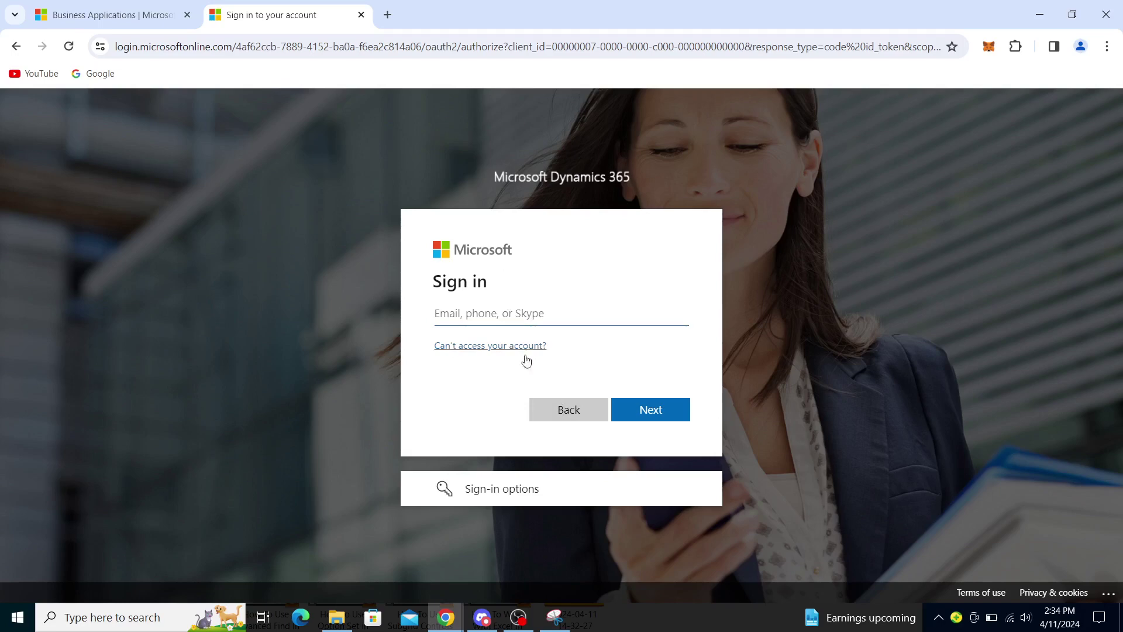
pyautogui.click(554, 410)
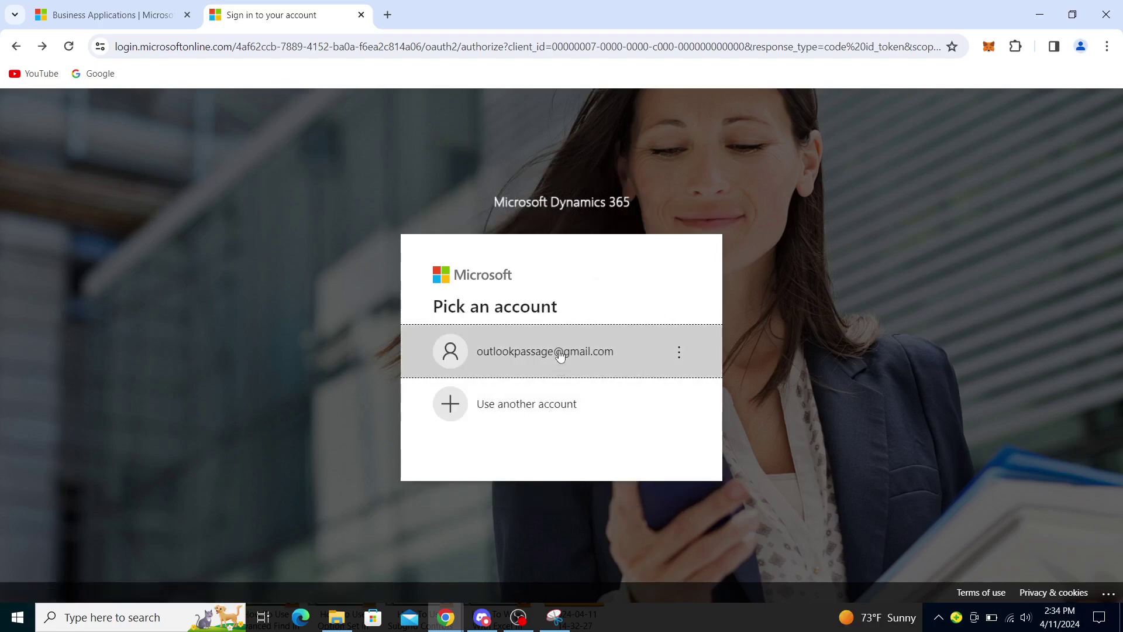
pyautogui.click(562, 353)
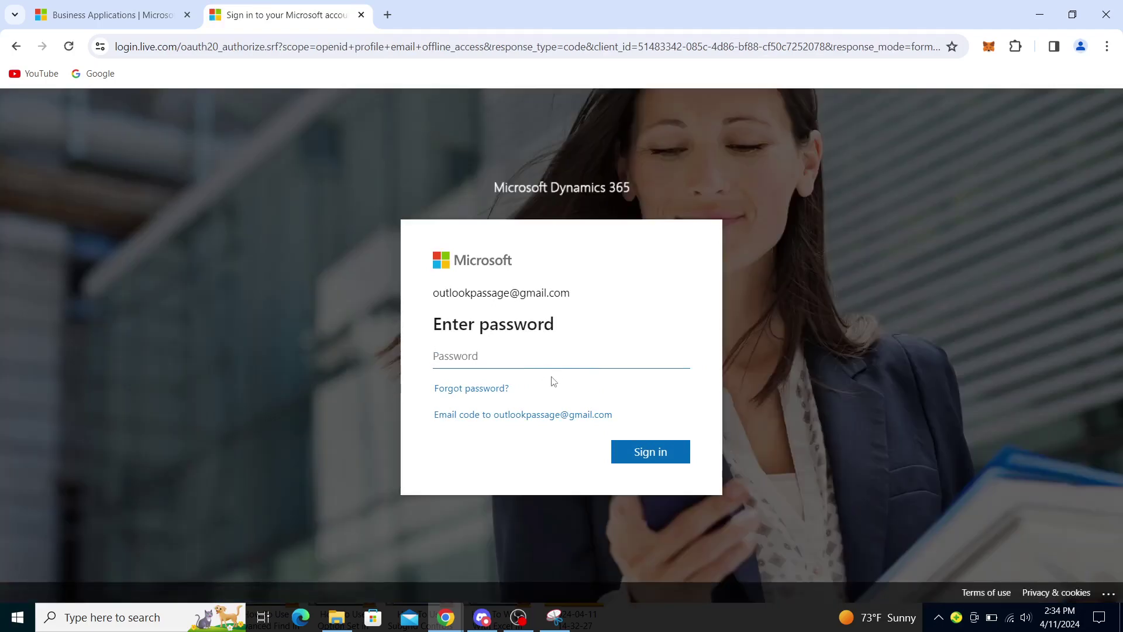
# - Submit the password and choose Yes to stay signed in
pyautogui.press('Return')
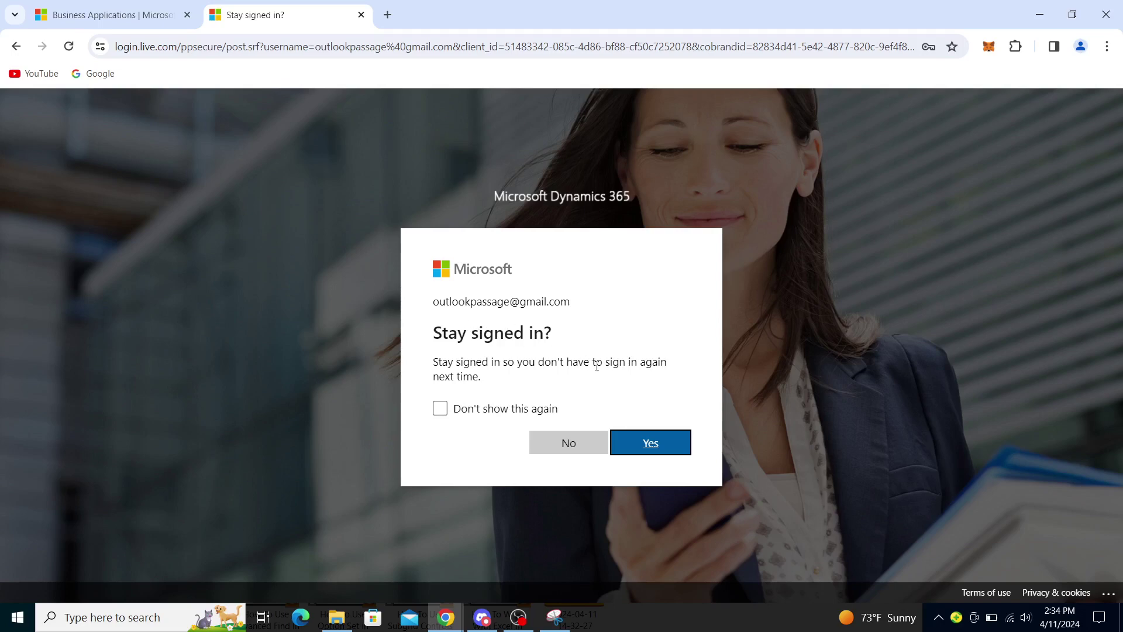
pyautogui.click(628, 447)
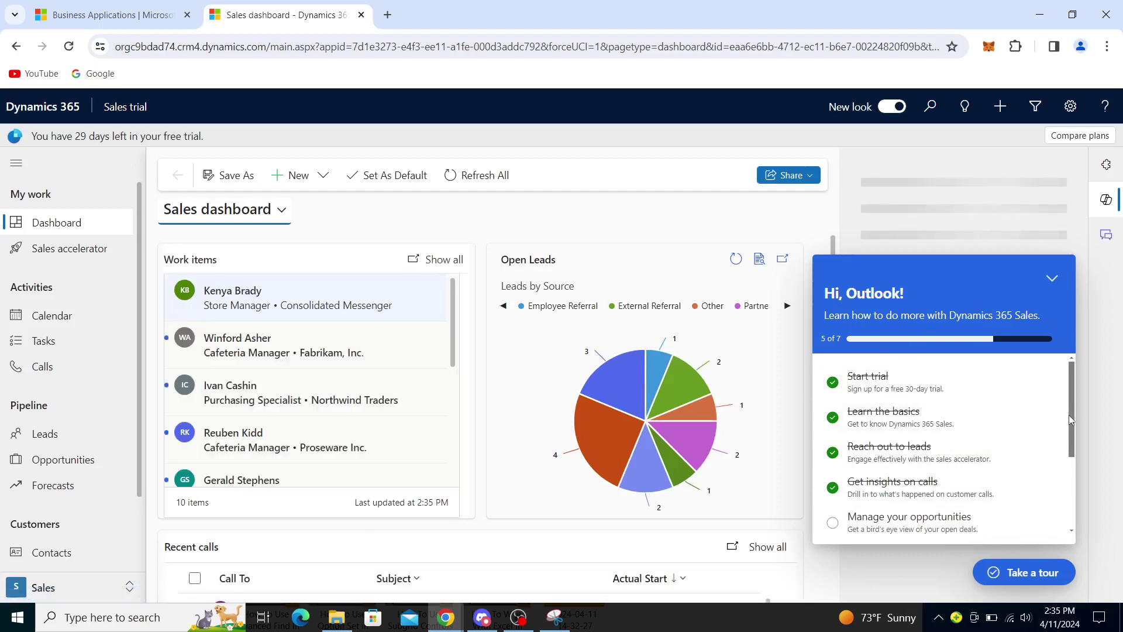
# - Close the Hi, Outlook getting-started checklist to reveal the Copilot pane
pyautogui.moveTo(1069, 415)
pyautogui.mouseDown()
pyautogui.moveTo(1072, 485)
pyautogui.moveTo(1073, 400)
pyautogui.mouseUp()
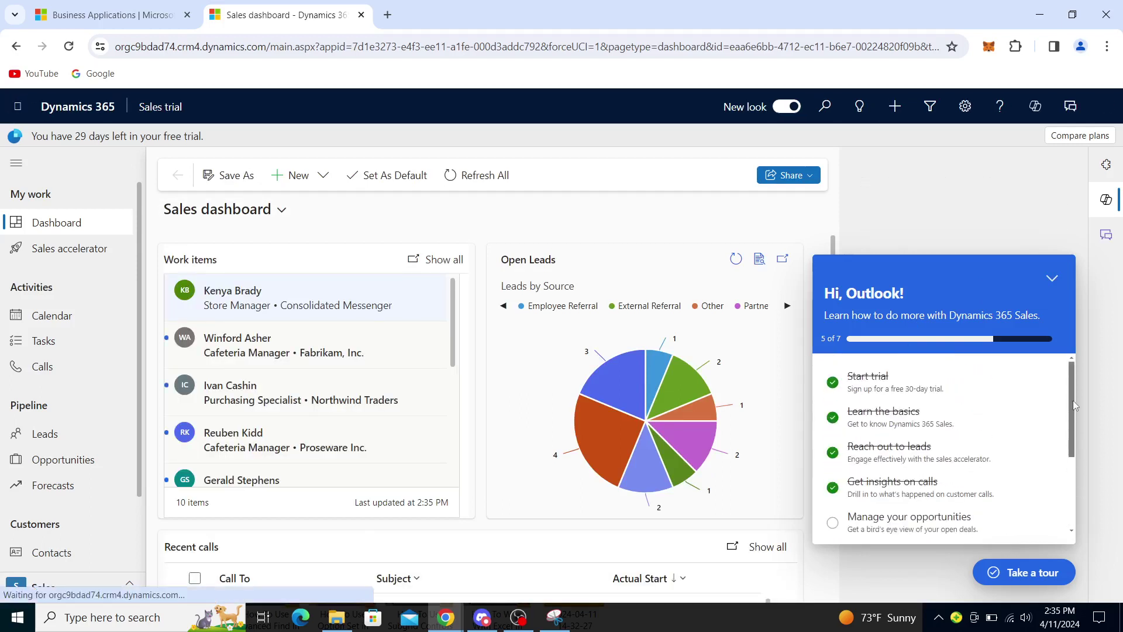
pyautogui.click(1051, 279)
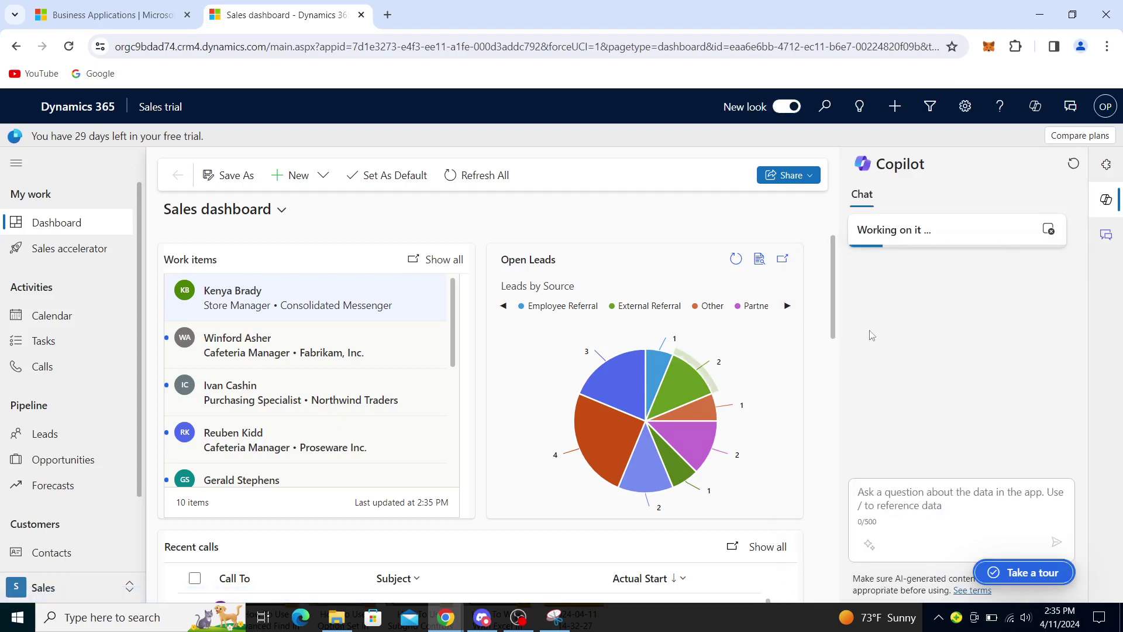